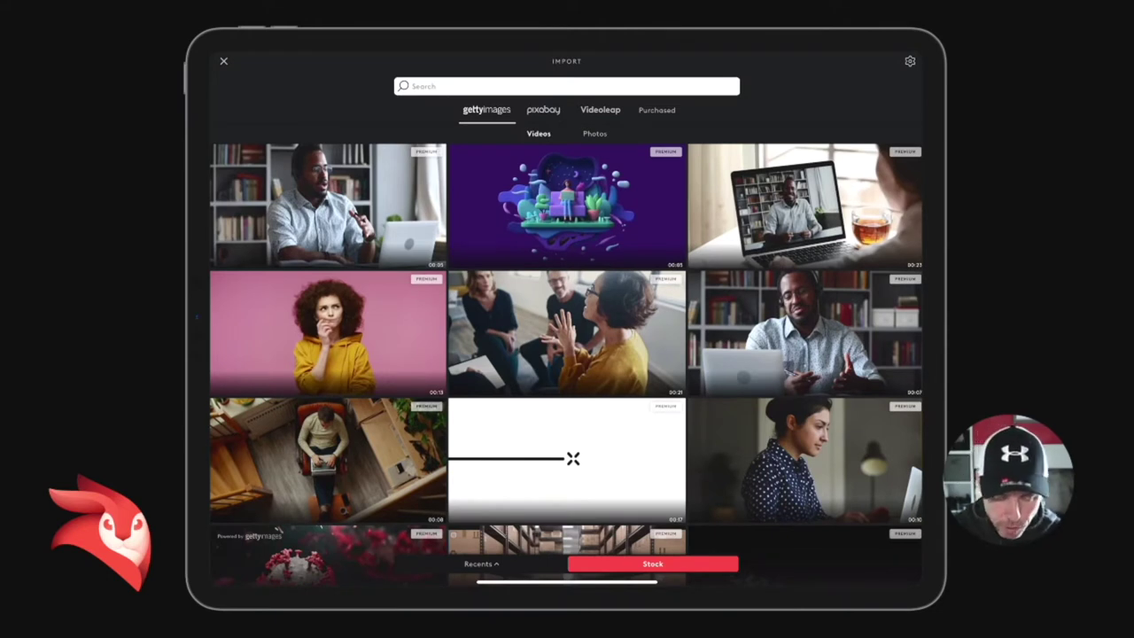
Step: Scroll the Getty Images video grid to find the coronavirus and woman clips
scroll(566, 364, down, 2)
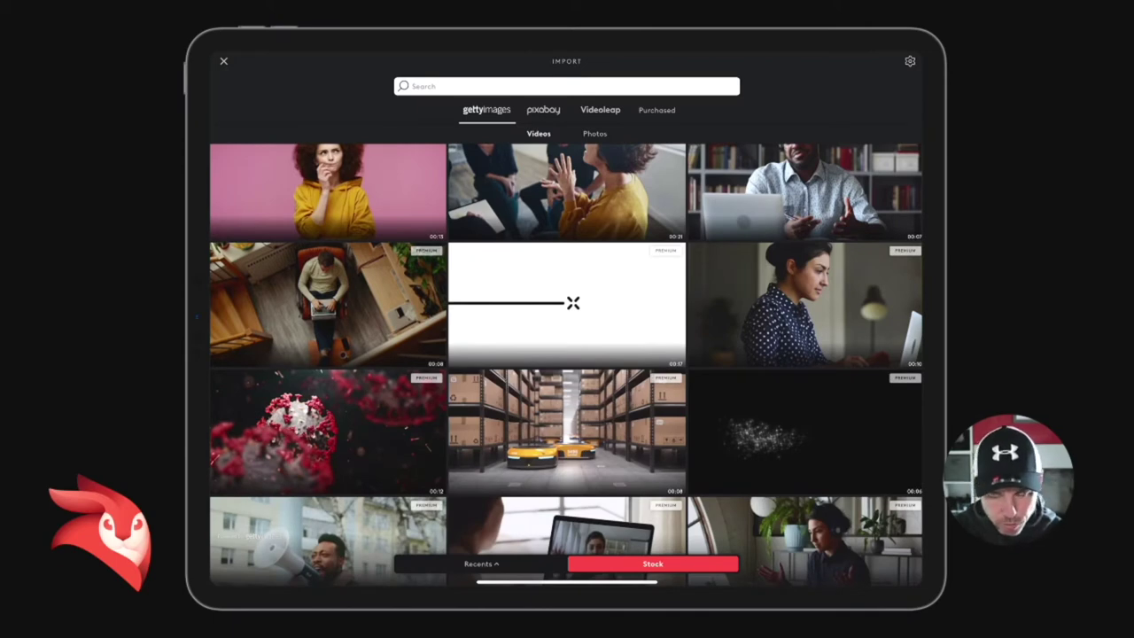
scroll(566, 364, down, 2)
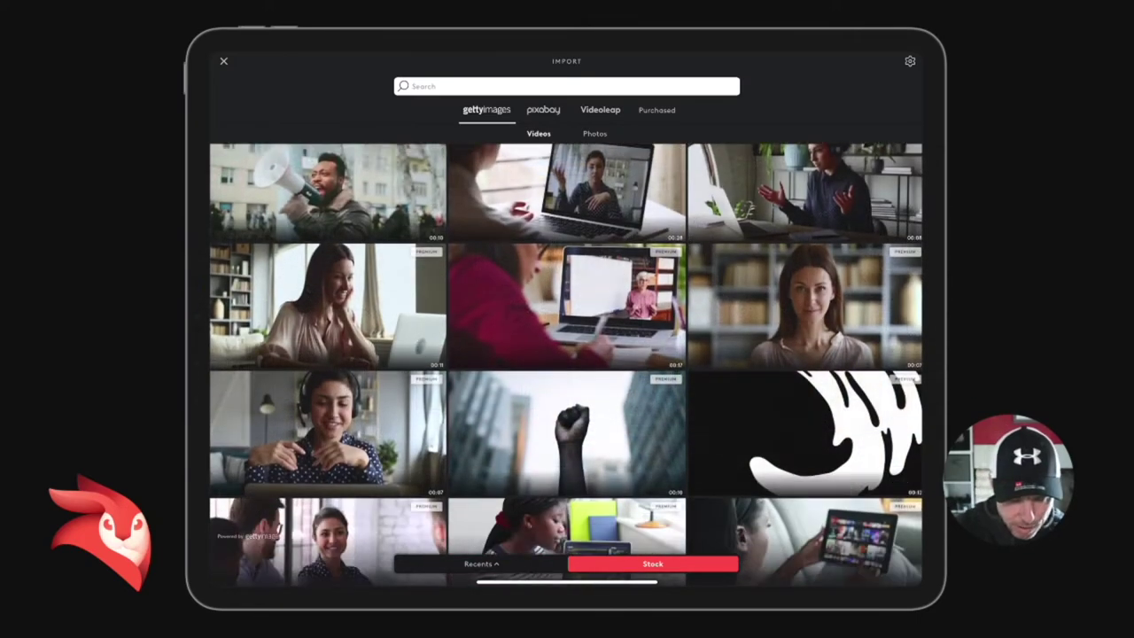
scroll(567, 364, down, 2)
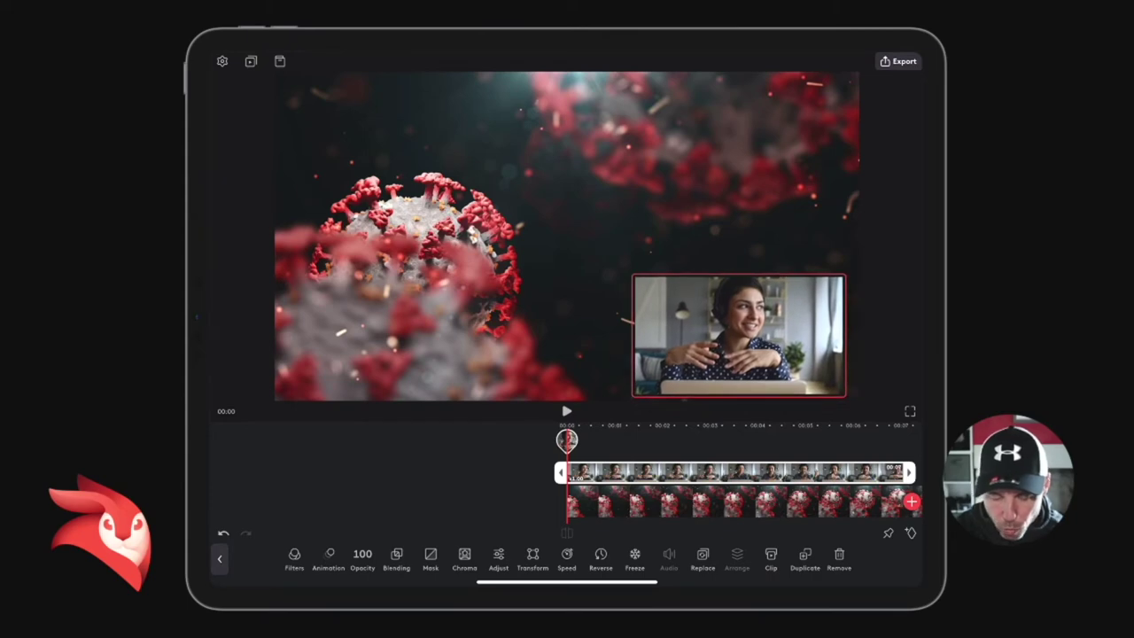
Step: Deselect the woman overlay and start playback of the picture-in-picture composition
key(space)
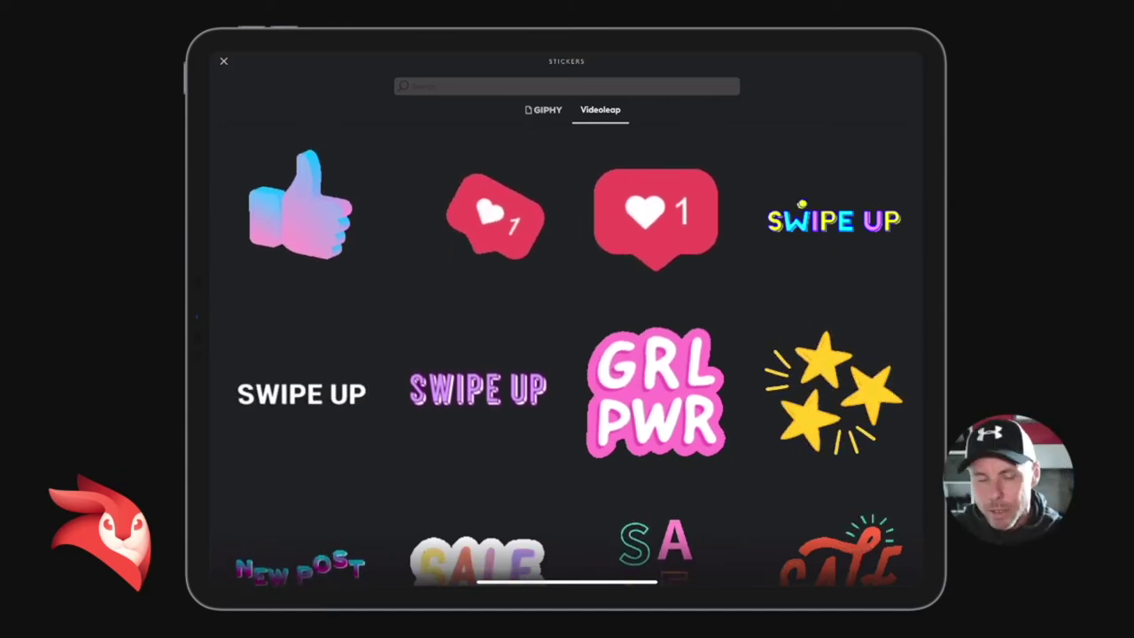
Step: Switch the sticker library from the Videoleap tab to the GIPHY tab
click(543, 110)
Step: Search the GIPHY stickers for 'Frame' (typed as 'Frome')
click(567, 86)
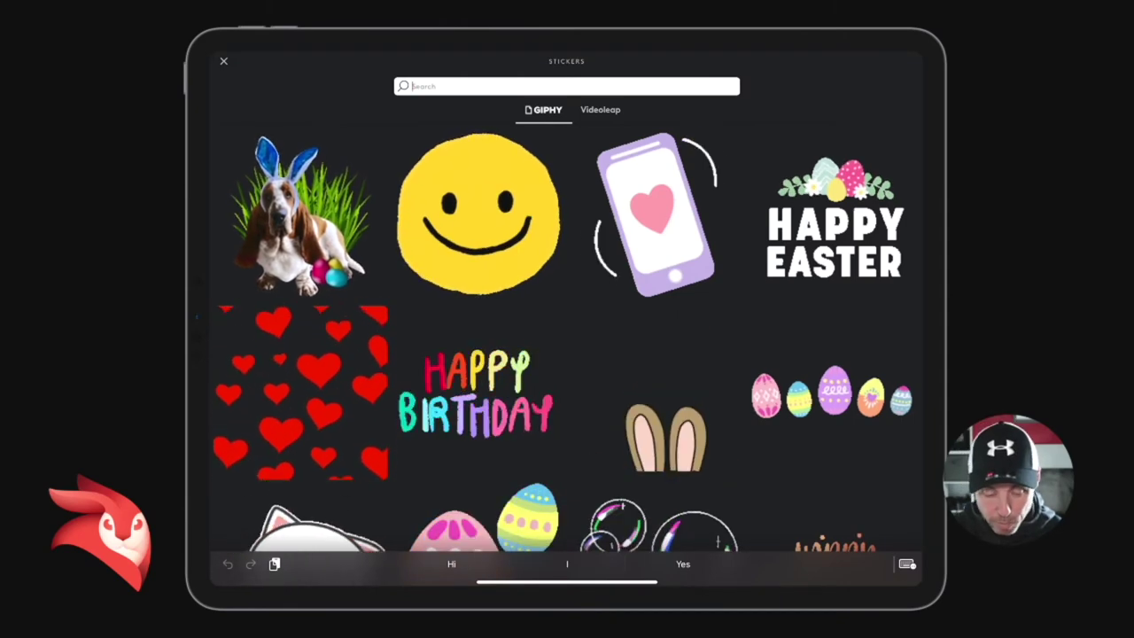
text(Frome)
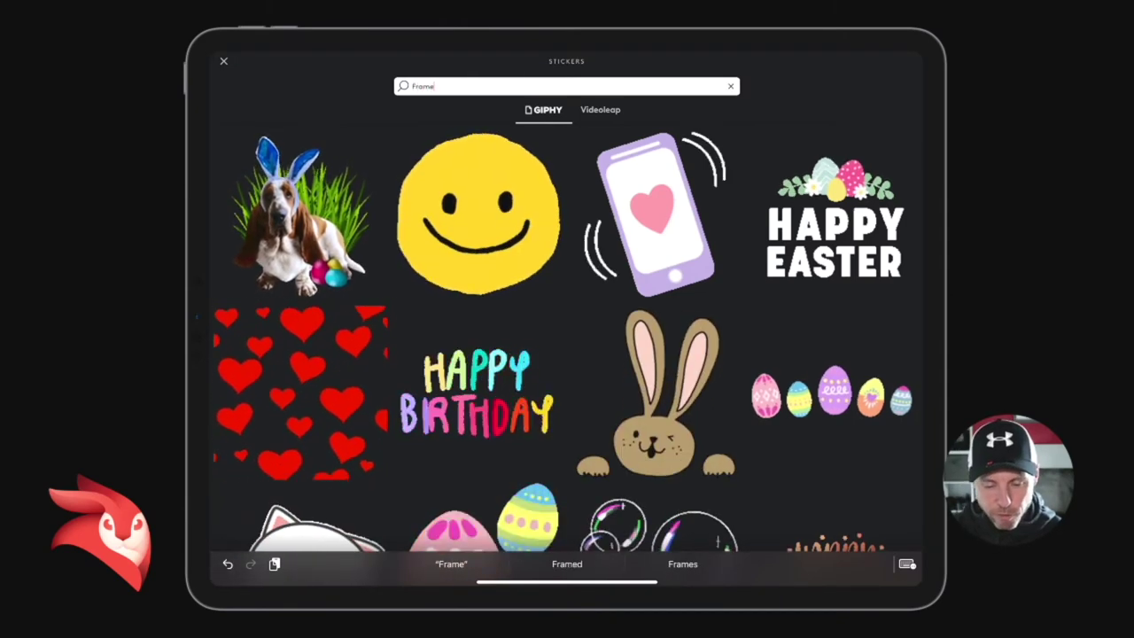
key(Return)
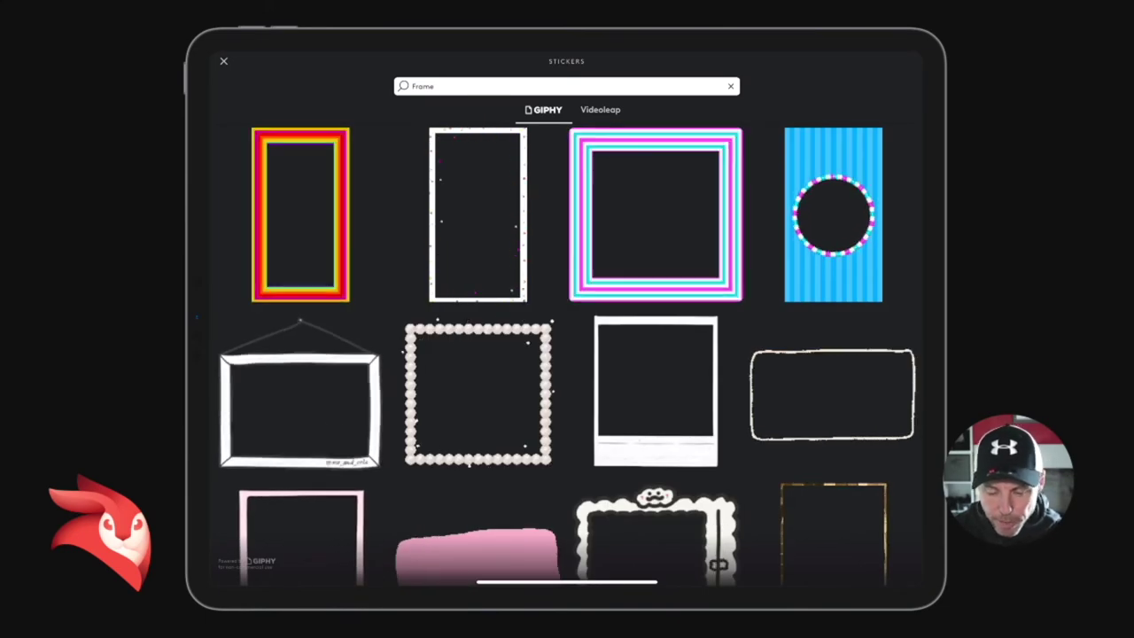
Step: Scroll through the frame sticker results looking for a white border
scroll(567, 354, down, 3)
scroll(567, 355, down, 3)
scroll(567, 355, down, 3)
scroll(567, 354, down, 5)
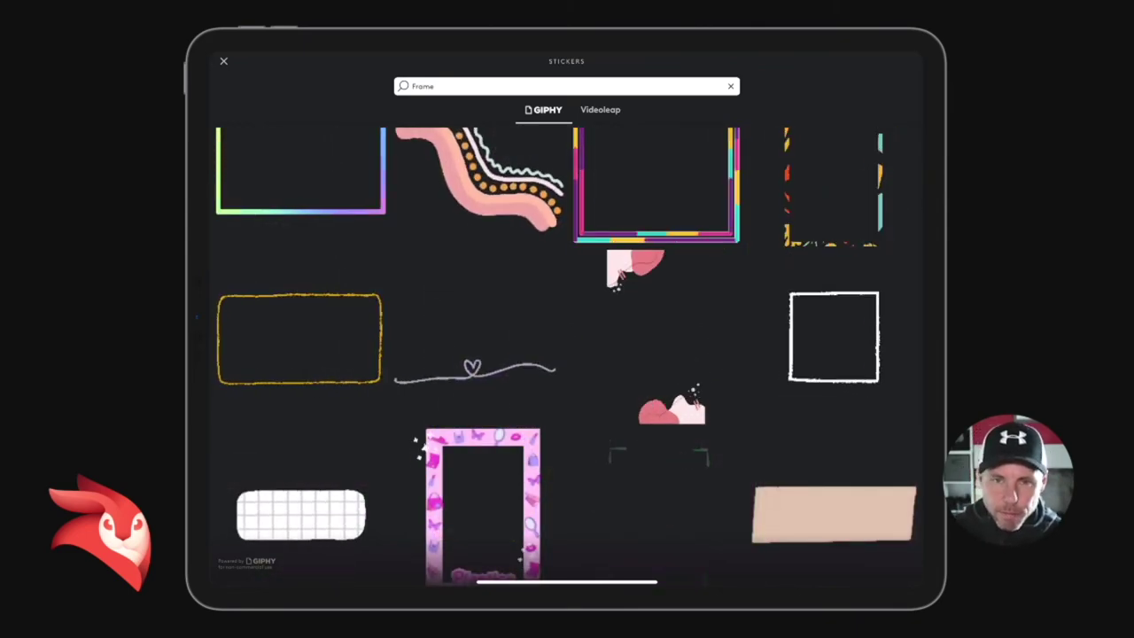
scroll(568, 355, down, 3)
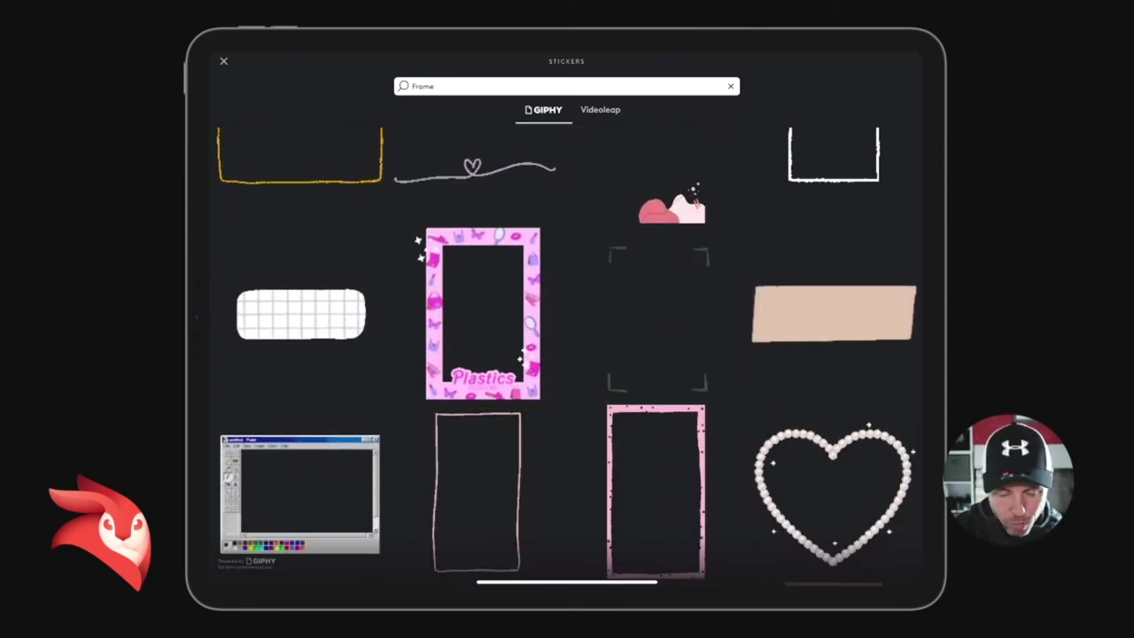
scroll(568, 354, down, 2)
scroll(567, 355, down, 2)
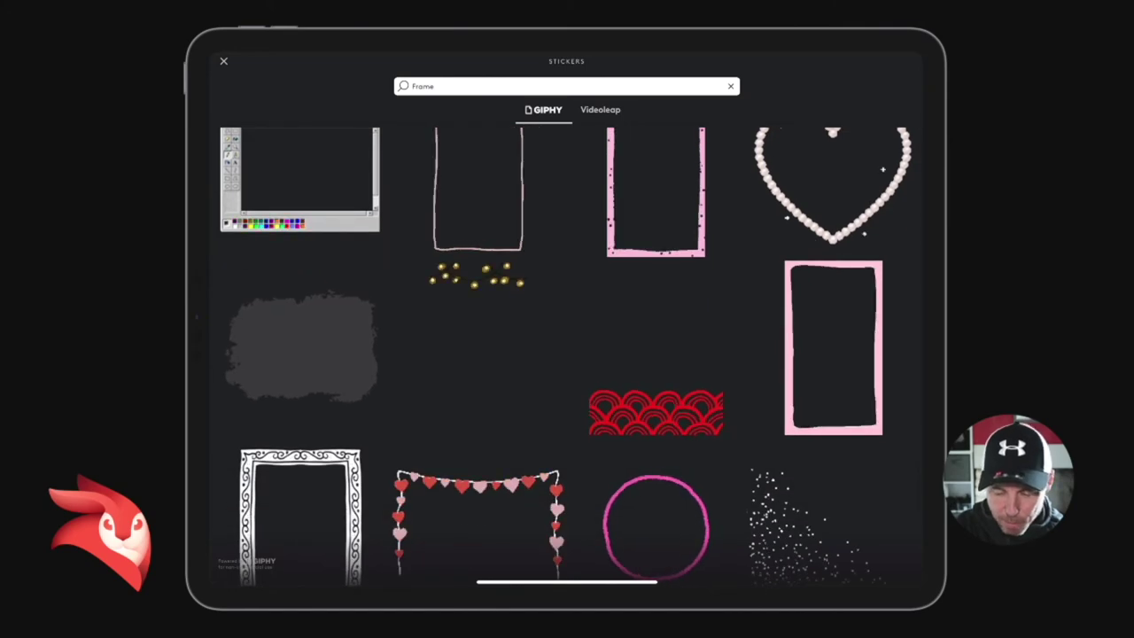
scroll(568, 354, down, 3)
scroll(567, 355, down, 2)
scroll(567, 355, down, 1)
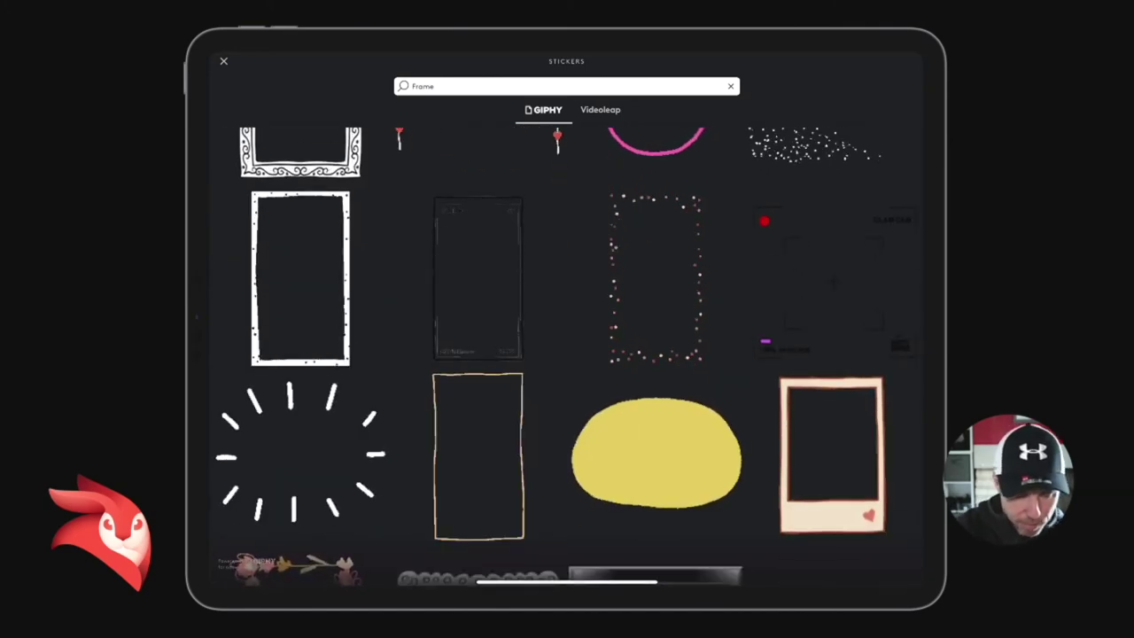
Step: Add the white dotted frame sticker and stretch its layer to about seven seconds
click(300, 277)
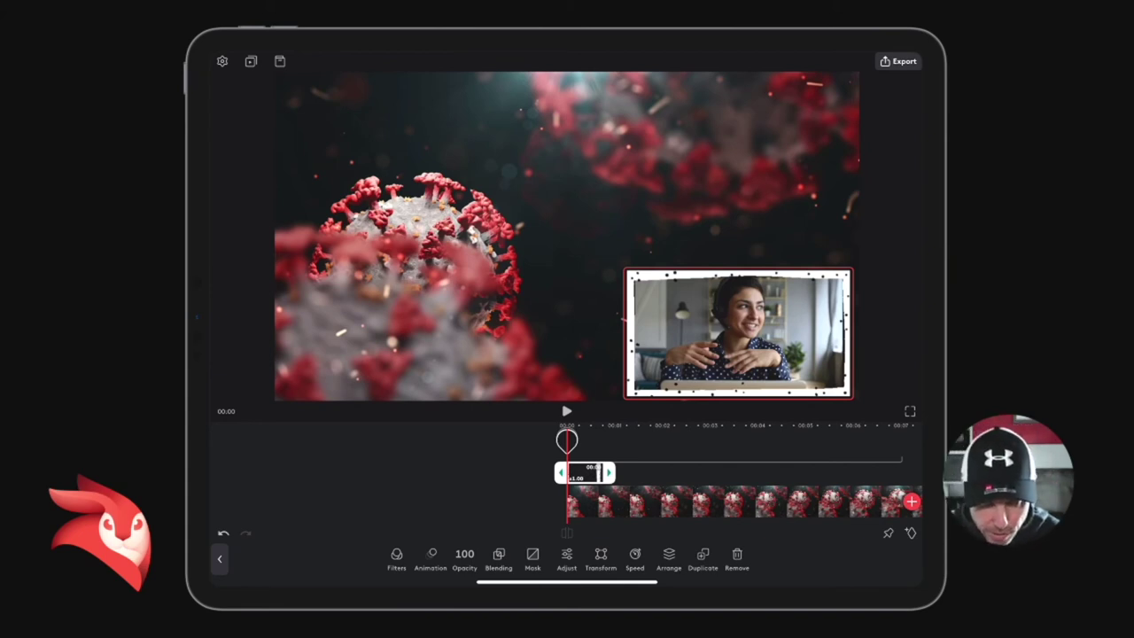
mouse_move(609, 473)
mouse_down()
mouse_move(833, 473)
mouse_move(747, 474)
mouse_move(772, 473)
mouse_move(760, 473)
mouse_up()
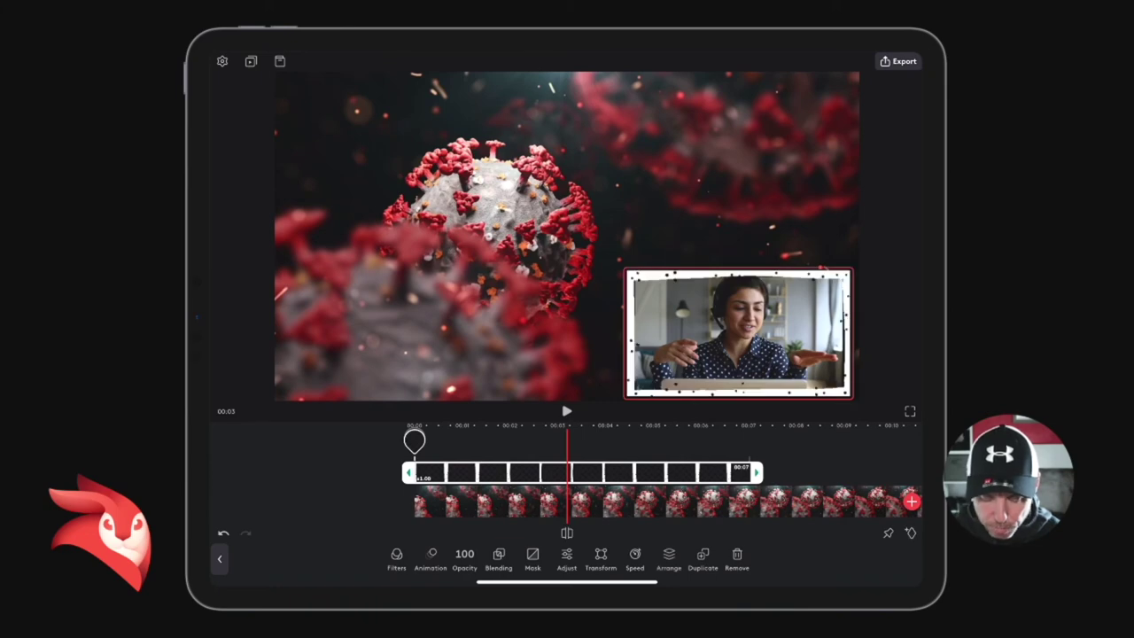
click(567, 411)
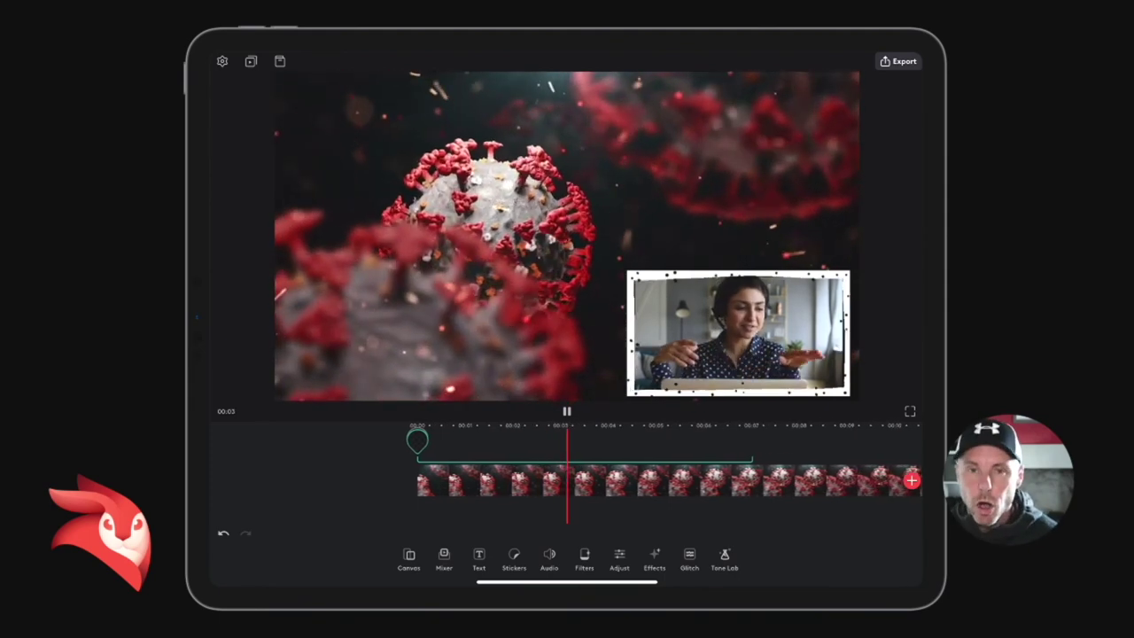
click(567, 411)
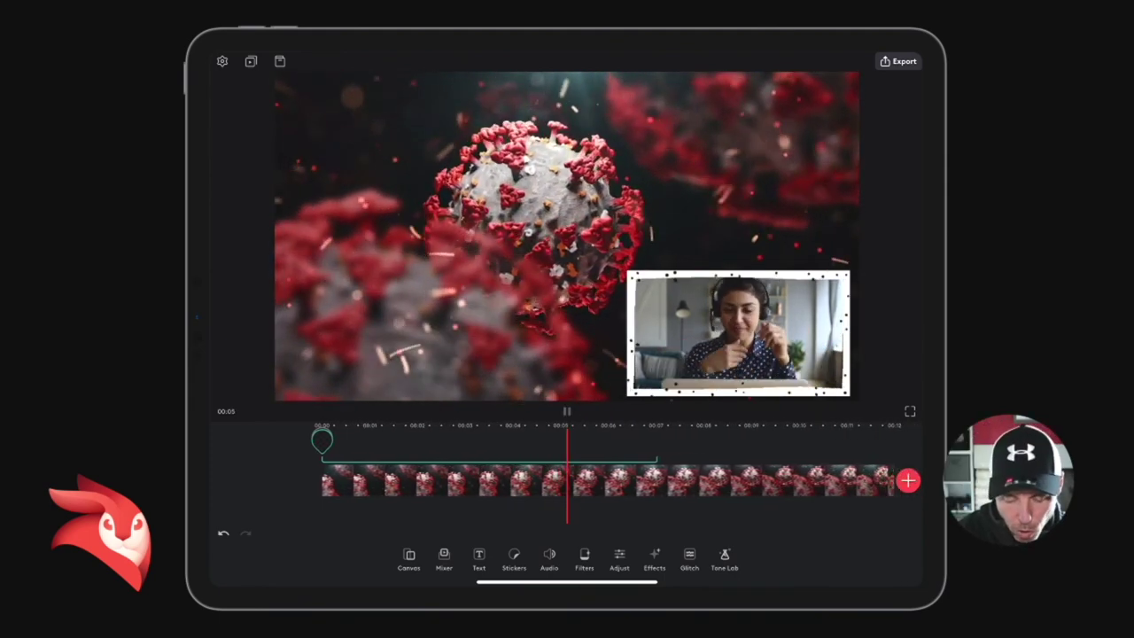